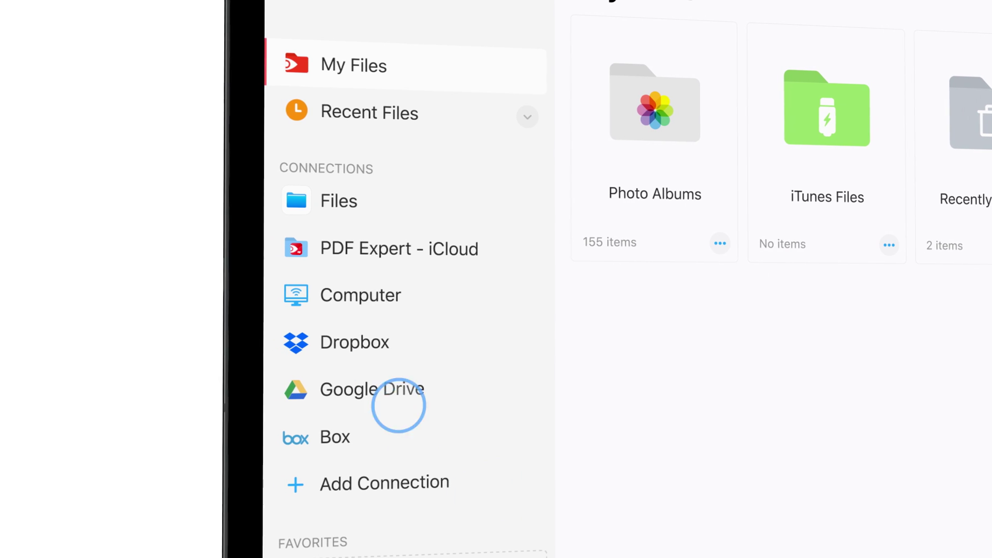
pyautogui.click(366, 298)
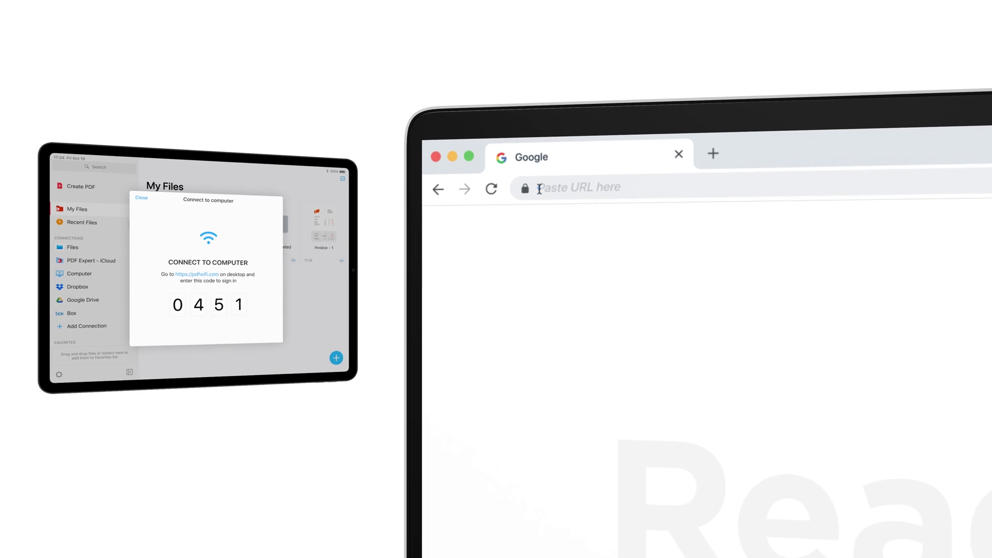
pyautogui.write('www.pdfwifi.com')
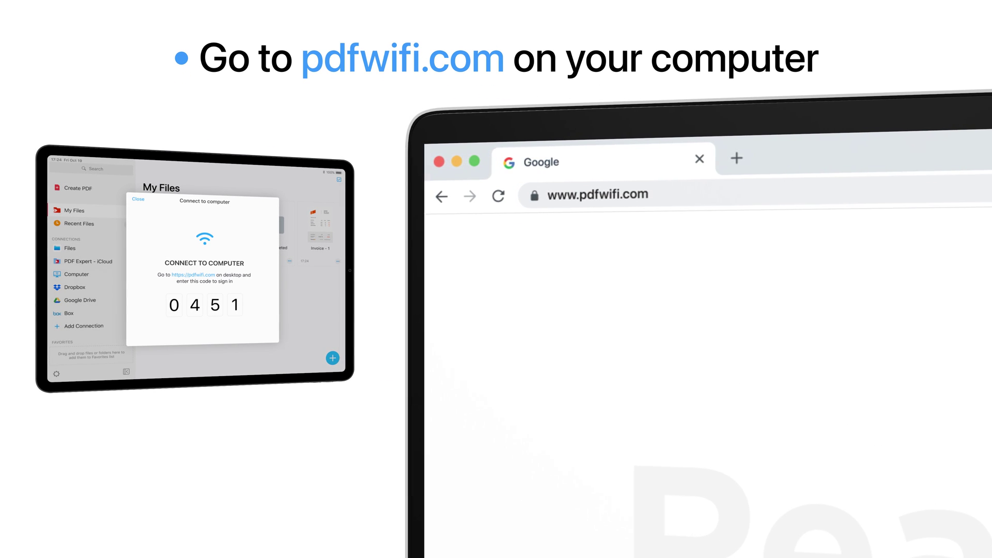
pyautogui.press('Return')
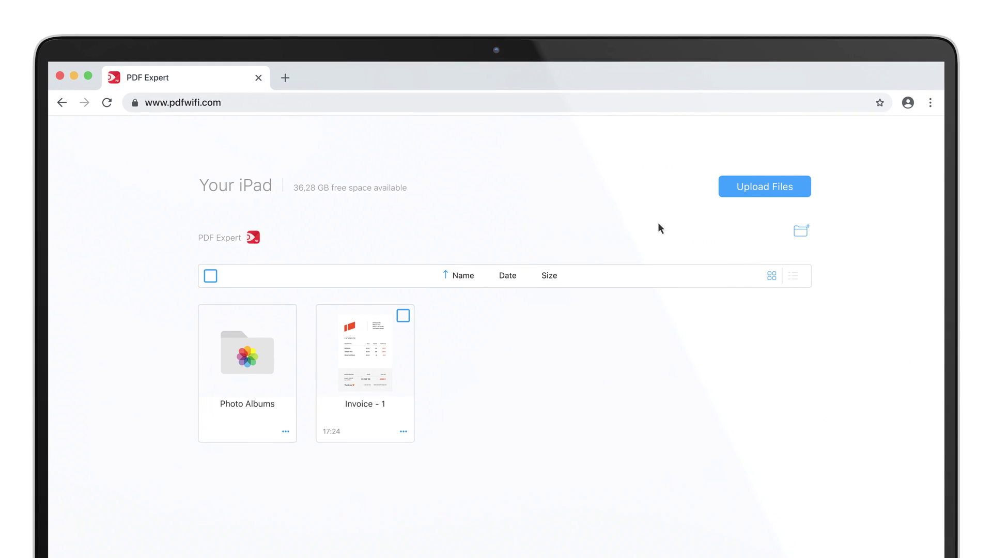
# Upload Invoice - 2.pdf and Invoice - 3.pdf, then disconnect and close the computer link.
pyautogui.click(763, 186)
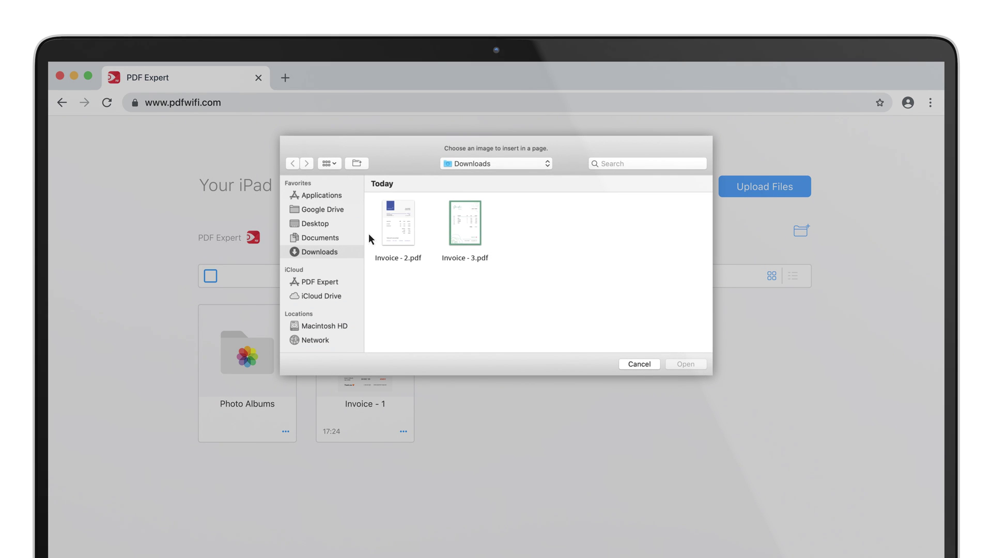
pyautogui.moveTo(375, 203); pyautogui.dragTo(507, 241)
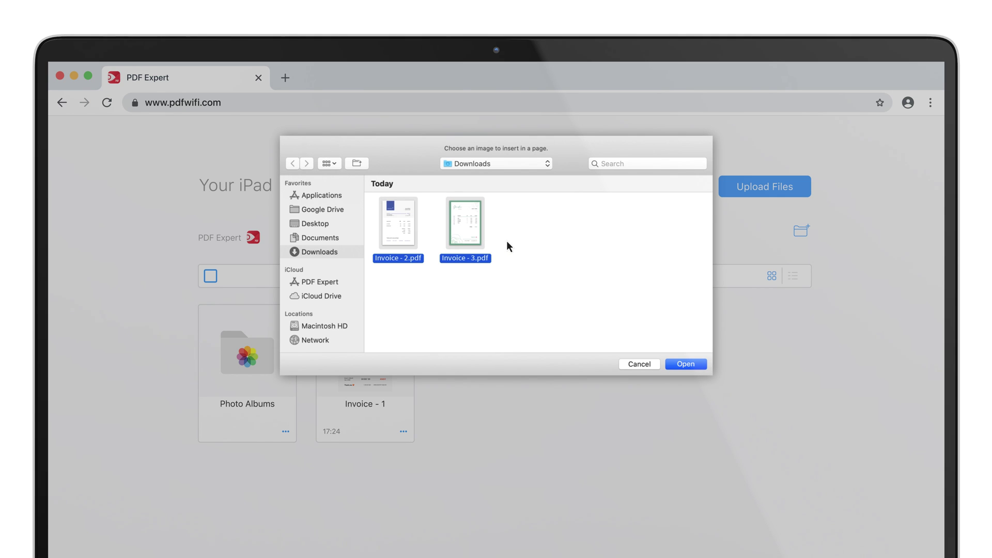
pyautogui.click(686, 364)
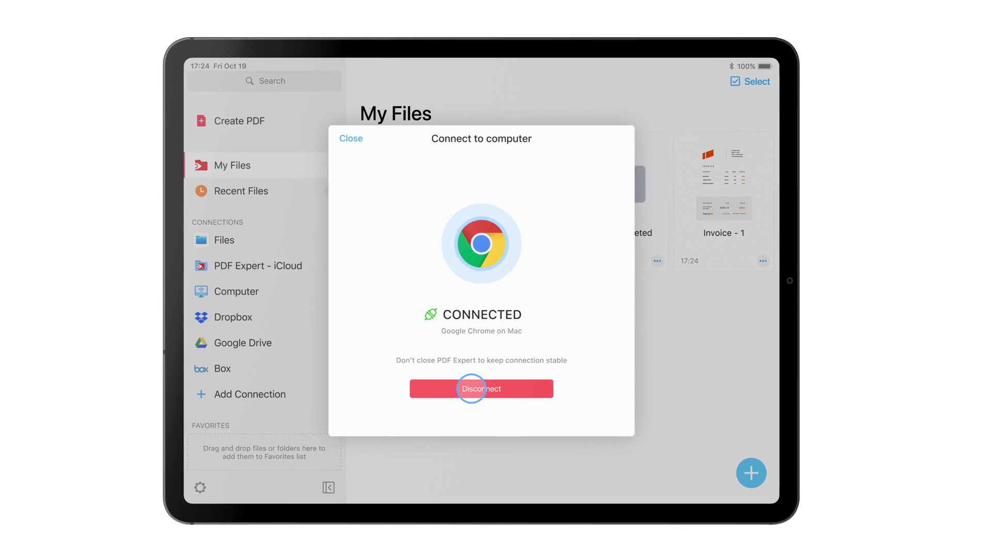
pyautogui.click(487, 389)
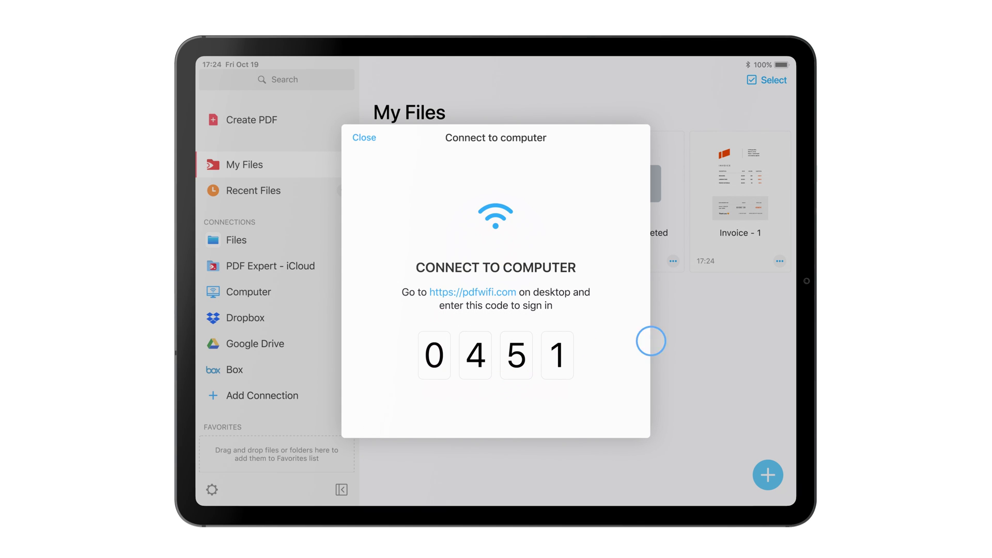
pyautogui.click(688, 347)
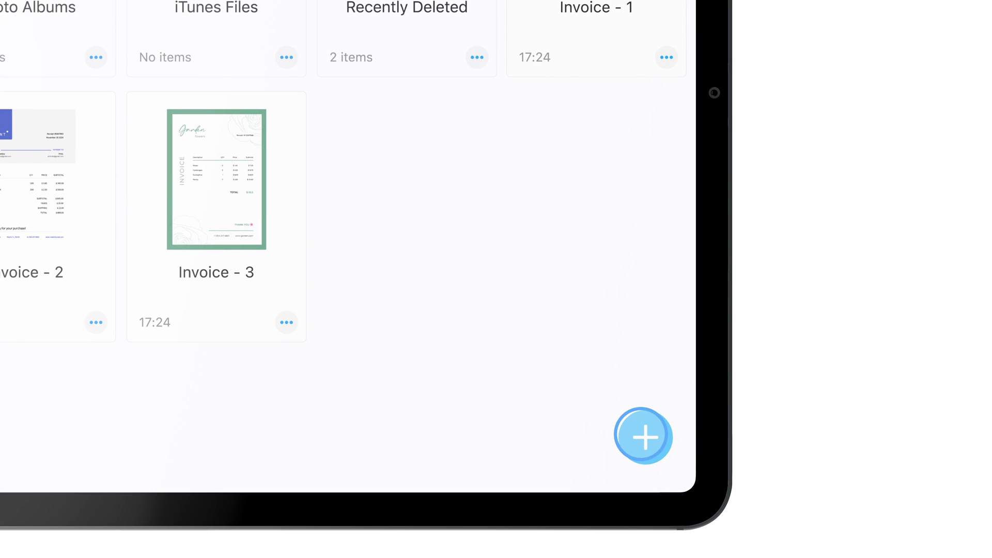
# Create a new folder named Readdle in My Files.
pyautogui.click(644, 436)
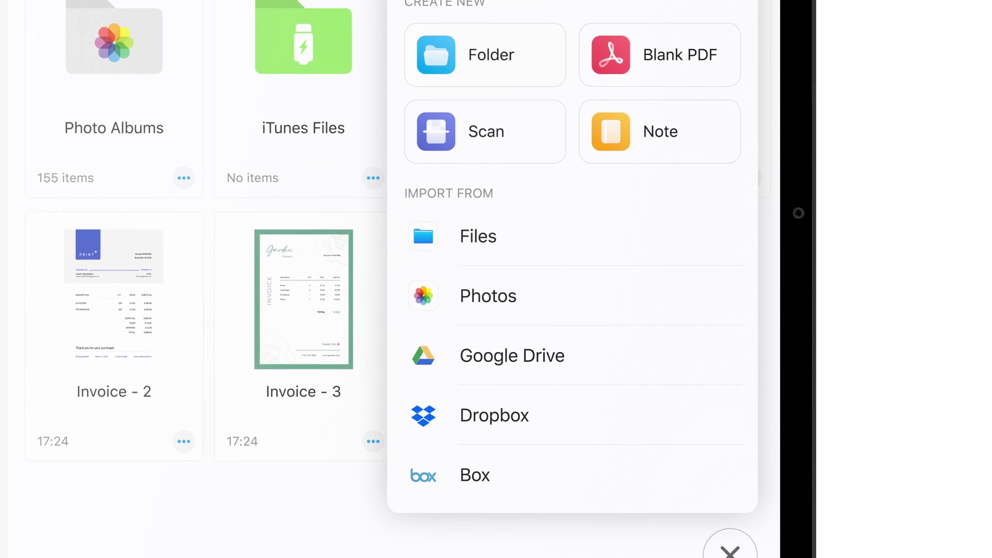
pyautogui.click(576, 132)
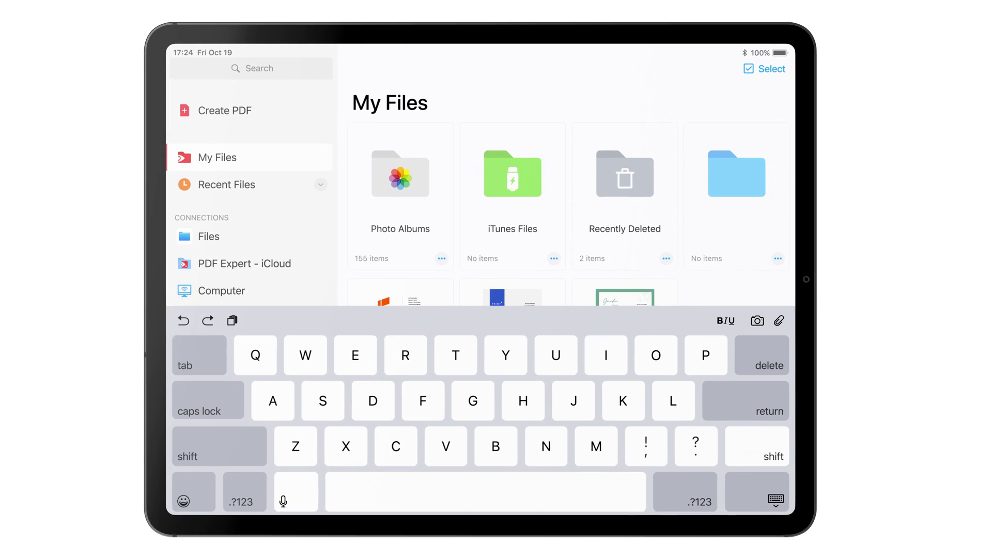
pyautogui.write('Readdle')
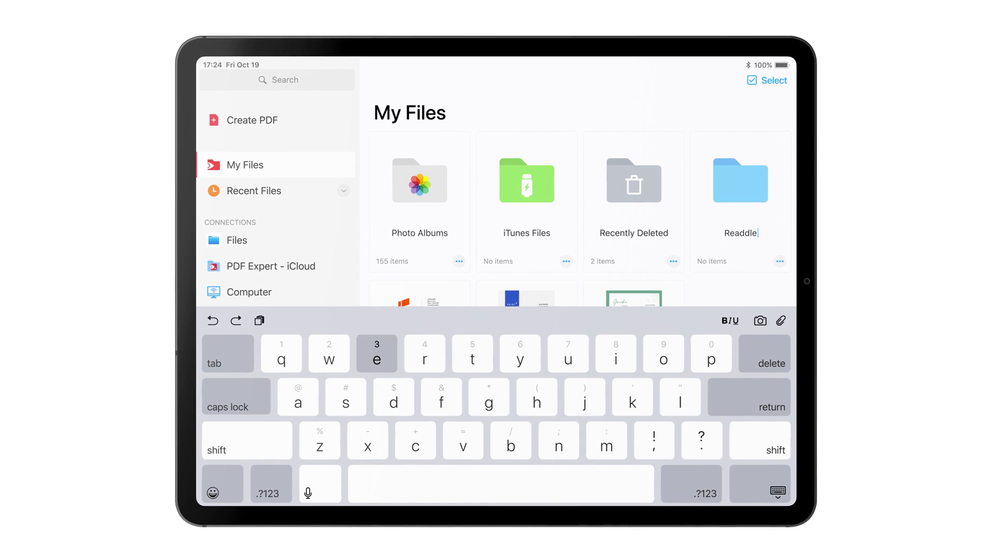
pyautogui.press('Return')
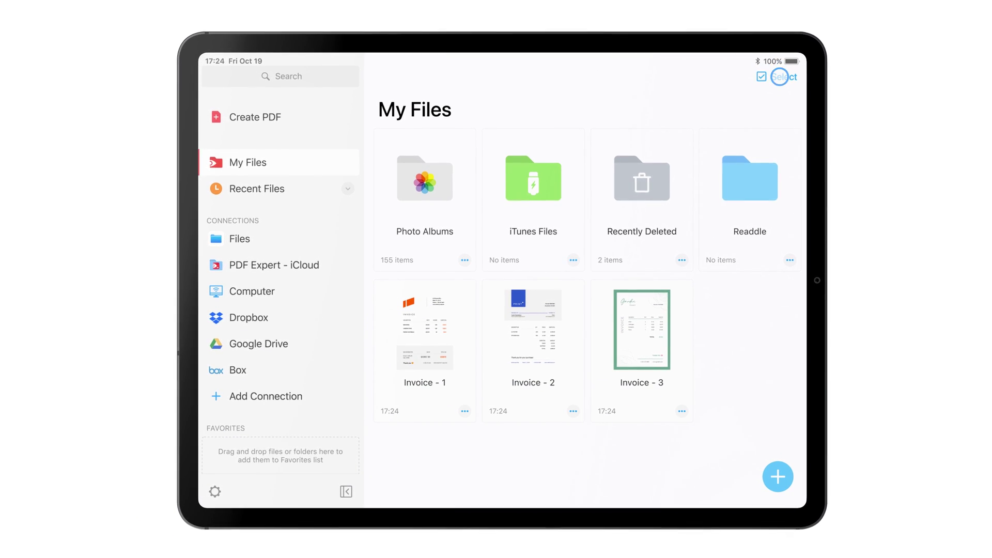
# Select Invoice - 1, 2 and 3 and drag them into the Readdle folder.
pyautogui.click(780, 77)
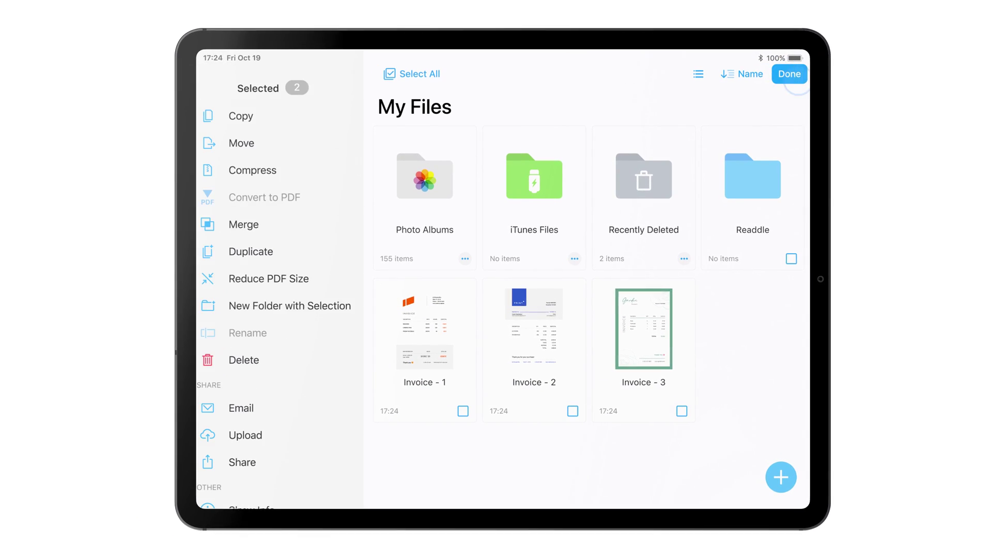
pyautogui.click(464, 411)
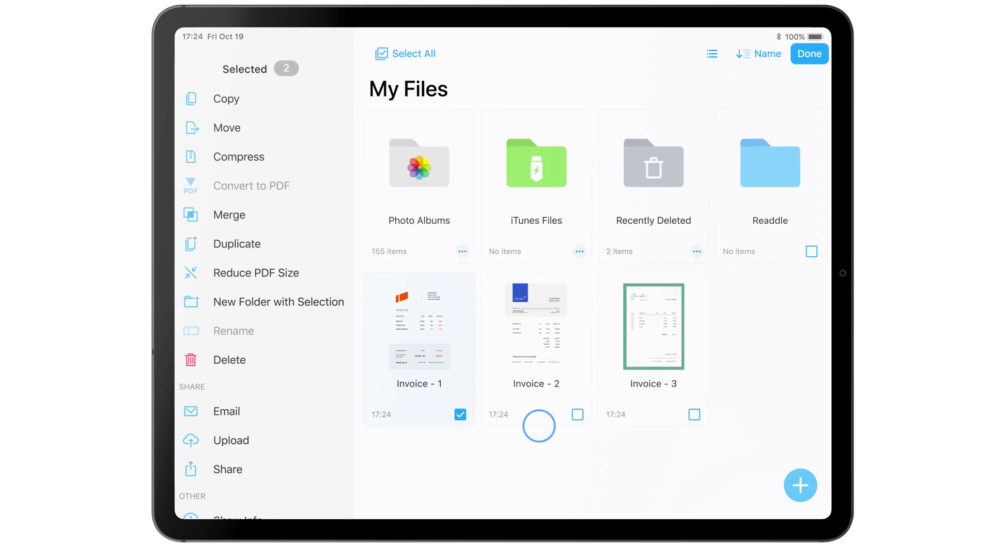
pyautogui.click(576, 413)
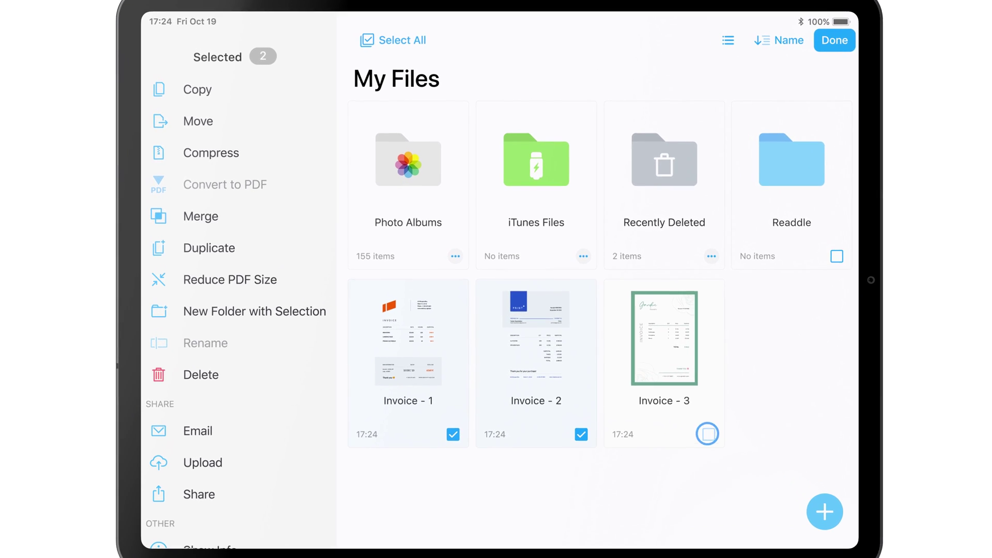
pyautogui.click(707, 435)
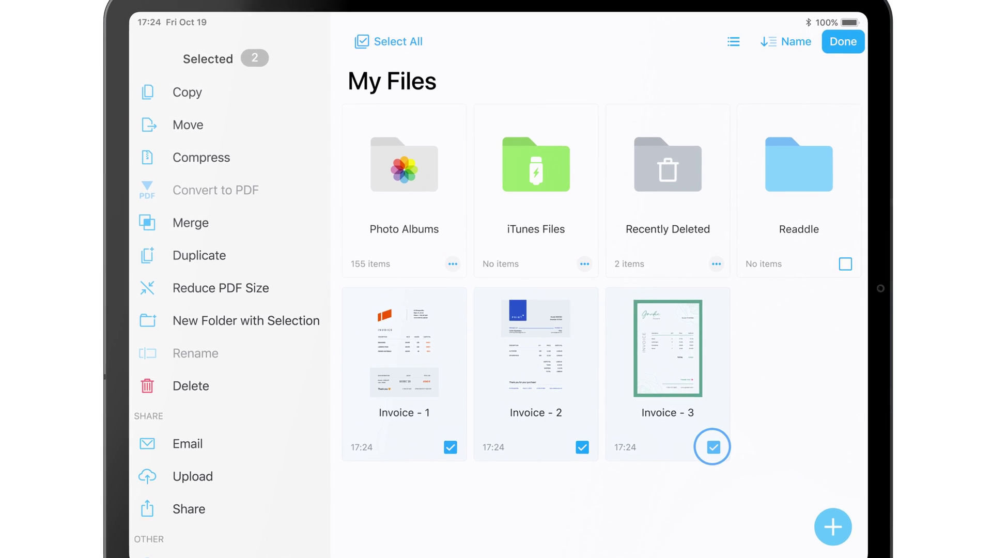
pyautogui.moveTo(708, 435); pyautogui.dragTo(702, 396)
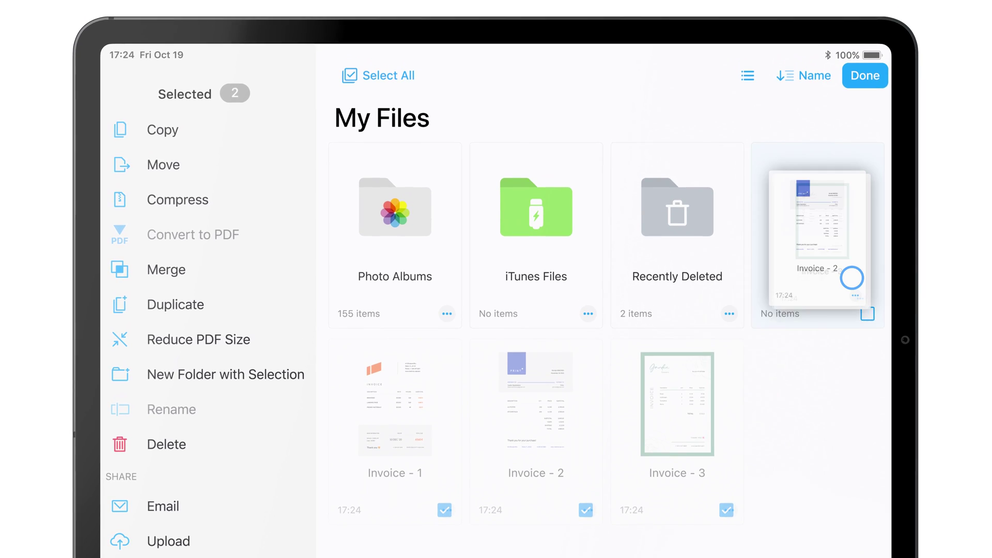
pyautogui.moveTo(718, 456); pyautogui.dragTo(856, 256)
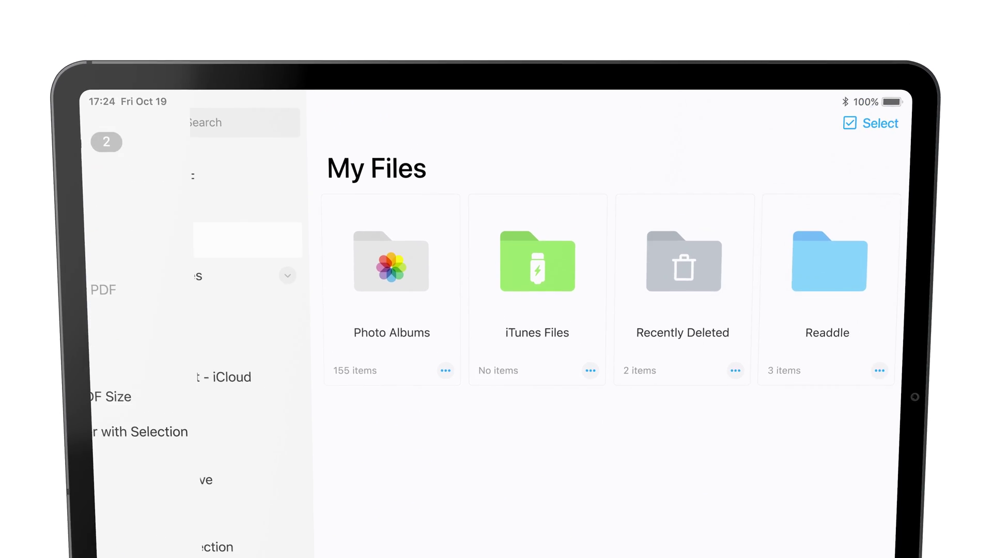